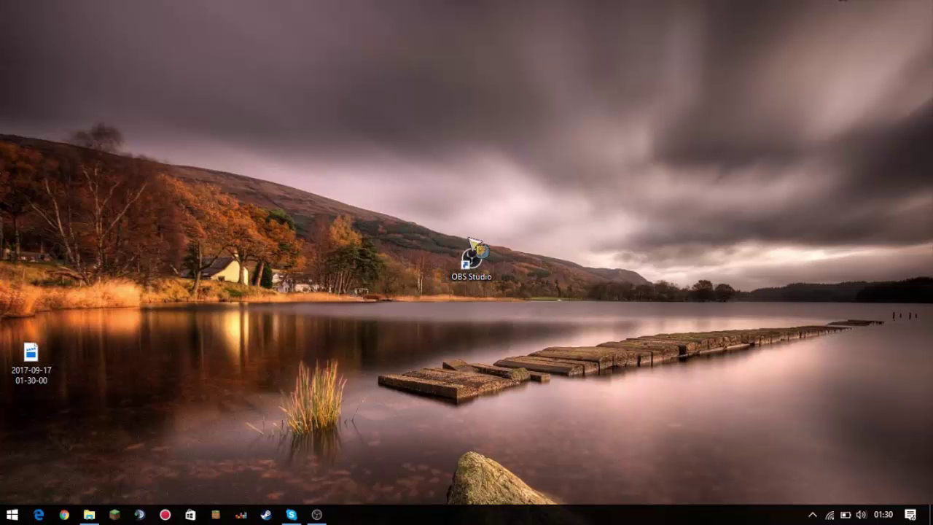
{"action": "left_click_drag", "start_coordinate": [620, 148], "coordinate": [296, 371]}
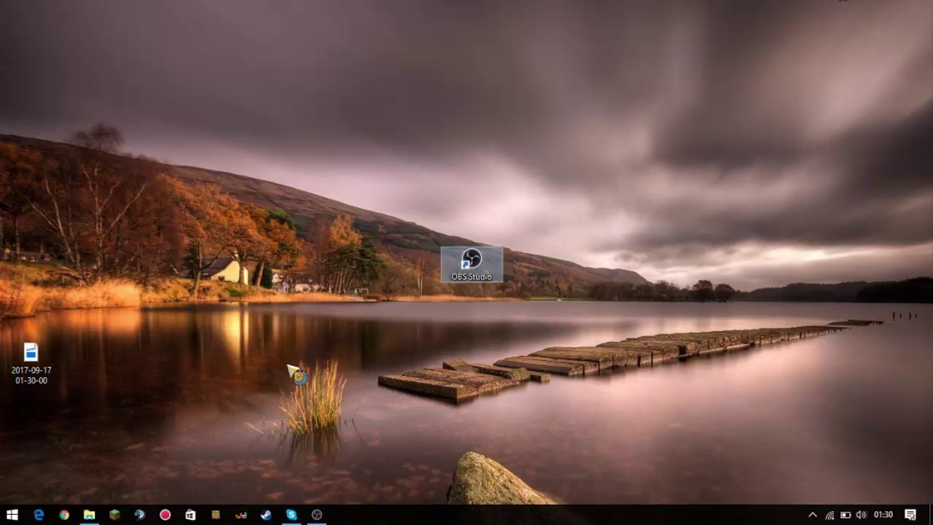
{"action": "left_click", "coordinate": [709, 170]}
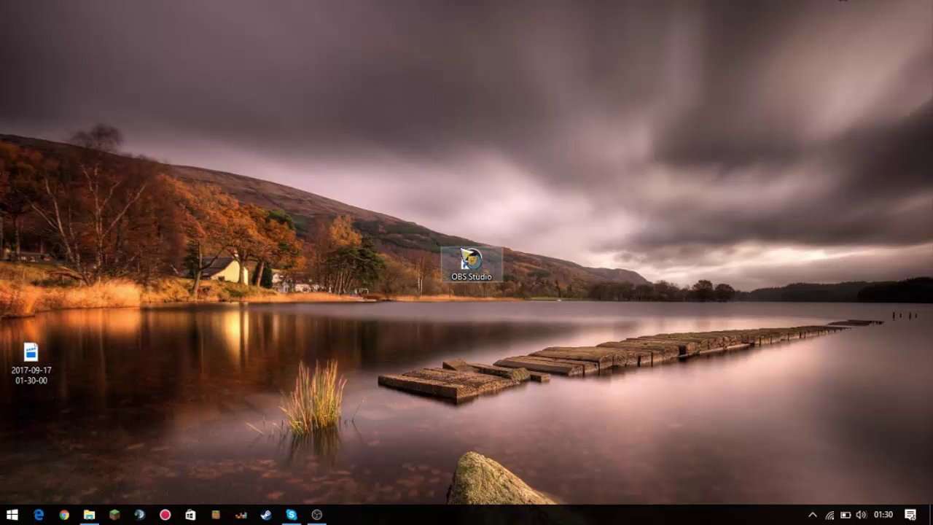
{"action": "left_click_drag", "start_coordinate": [472, 260], "coordinate": [295, 318]}
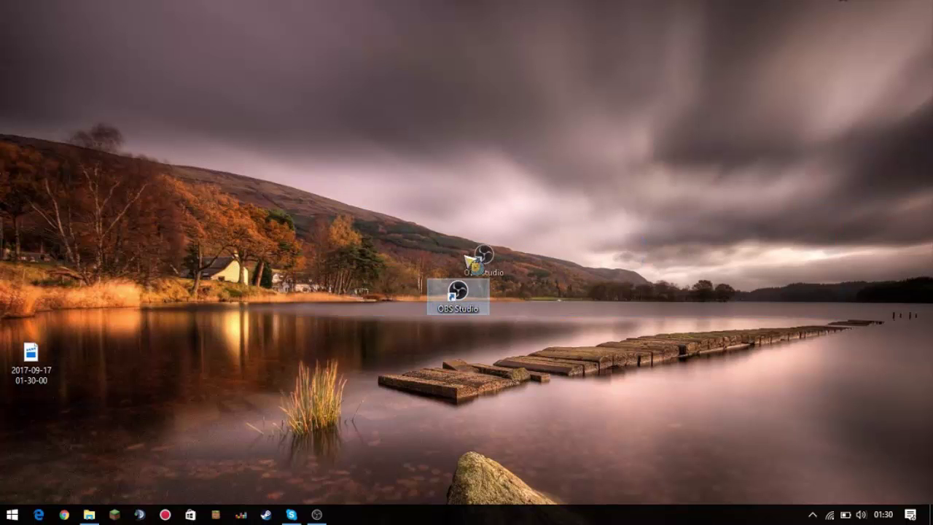
{"action": "left_click_drag", "start_coordinate": [454, 285], "coordinate": [483, 264]}
{"action": "left_click", "coordinate": [332, 250]}
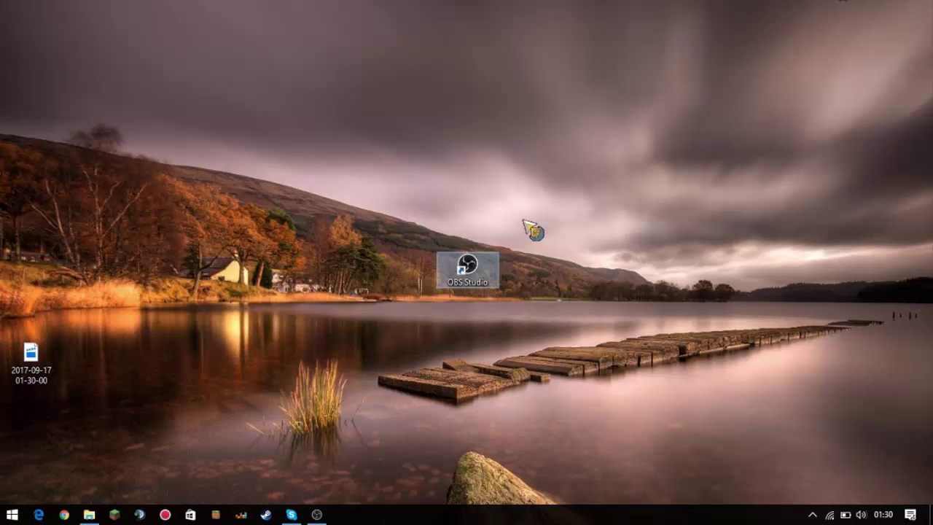
{"action": "left_click_drag", "start_coordinate": [533, 211], "coordinate": [586, 179]}
{"action": "left_click_drag", "start_coordinate": [587, 119], "coordinate": [666, 123]}
{"action": "left_click_drag", "start_coordinate": [665, 122], "coordinate": [350, 381]}
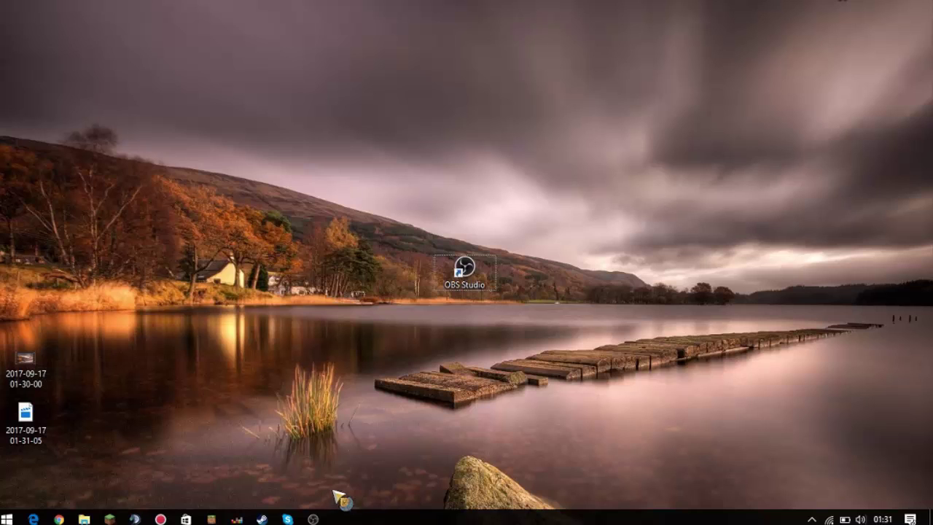
{"action": "left_click_drag", "start_coordinate": [310, 397], "coordinate": [476, 254]}
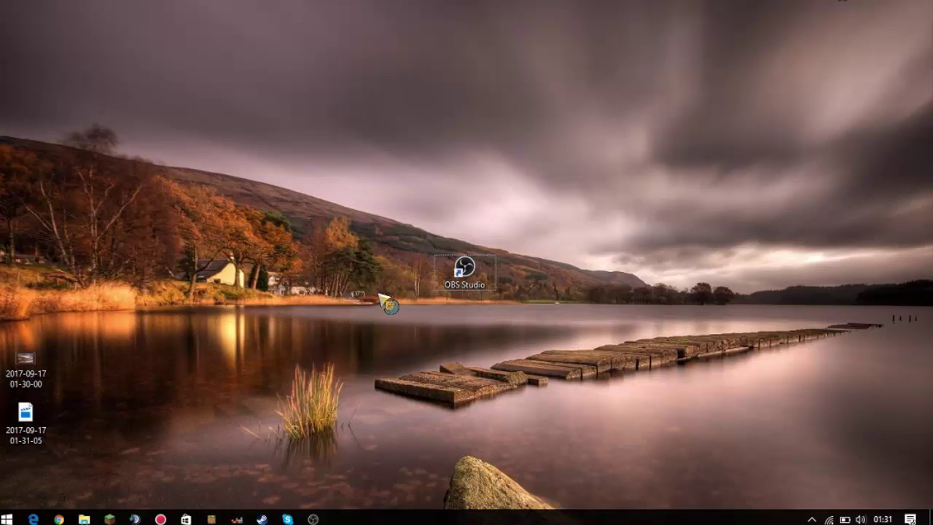
{"action": "left_click_drag", "start_coordinate": [474, 257], "coordinate": [448, 242]}
{"action": "left_click", "coordinate": [329, 207]}
{"action": "left_click_drag", "start_coordinate": [478, 275], "coordinate": [411, 220]}
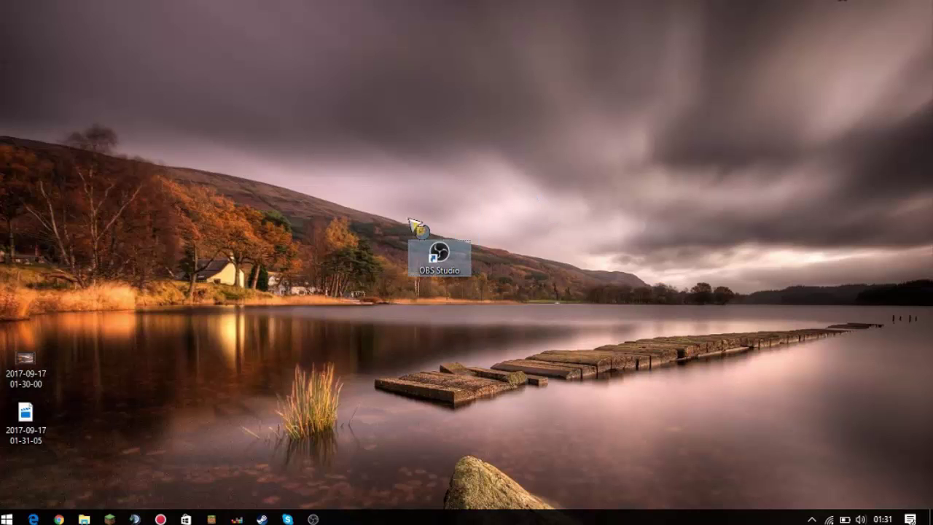
{"action": "left_click", "coordinate": [641, 263]}
{"action": "left_click_drag", "start_coordinate": [467, 256], "coordinate": [523, 263]}
{"action": "left_click_drag", "start_coordinate": [446, 161], "coordinate": [642, 382]}
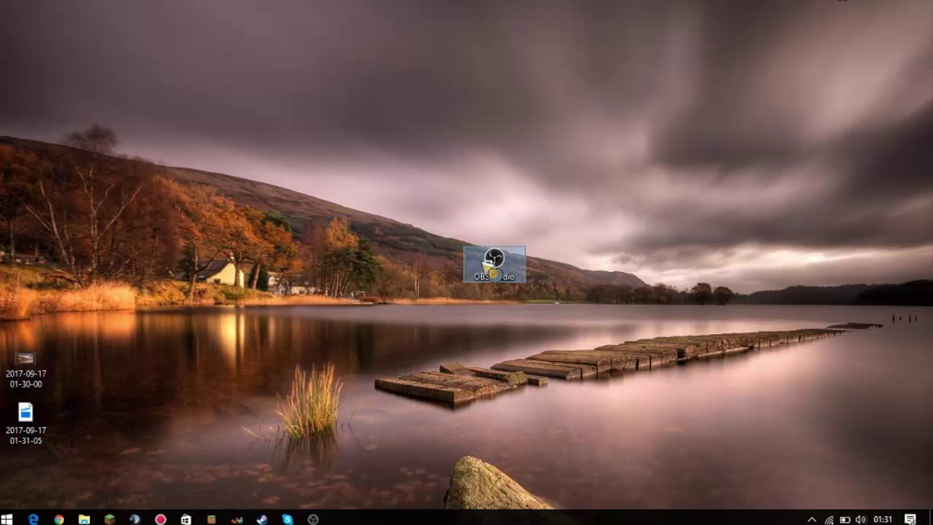
{"action": "left_click_drag", "start_coordinate": [491, 264], "coordinate": [502, 233]}
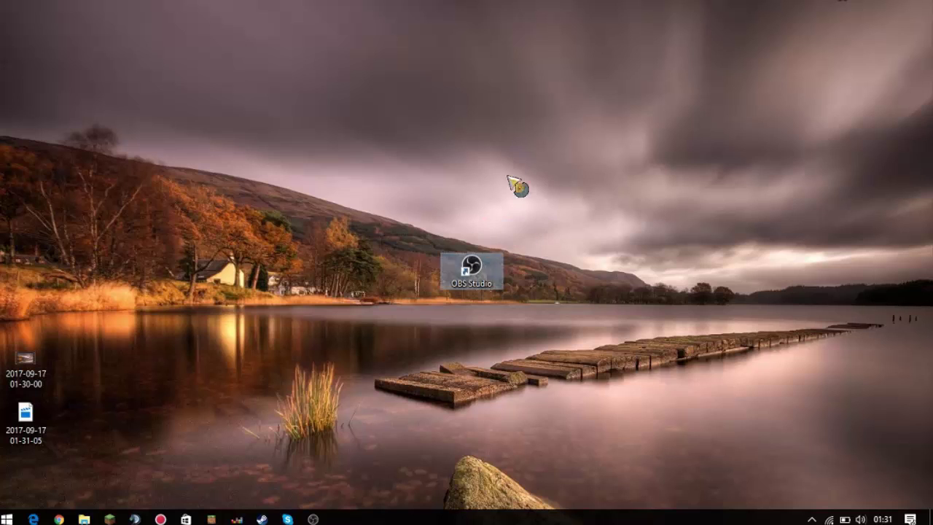
{"action": "left_click_drag", "start_coordinate": [481, 272], "coordinate": [457, 281]}
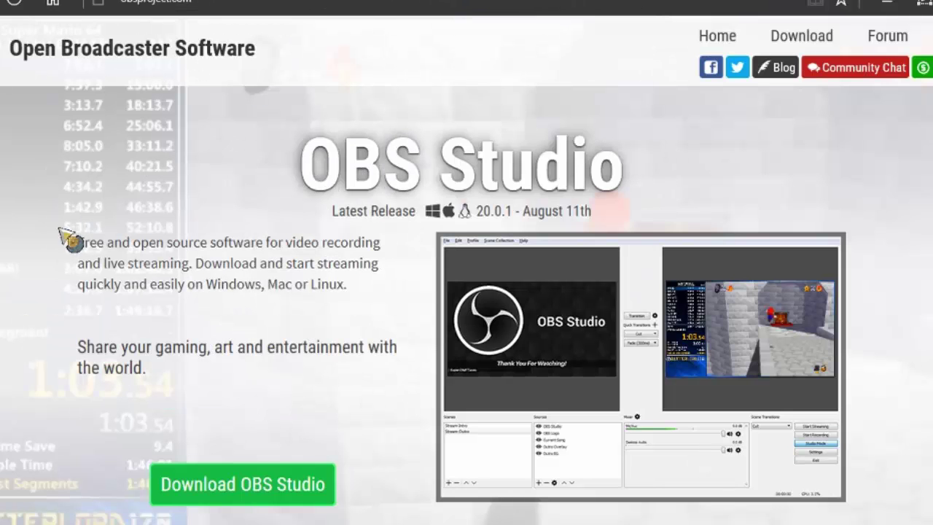
Examine the OBS Studio release information and description on the home page, and the site address obsproject.com.
{"action": "left_click_drag", "start_coordinate": [102, 157], "coordinate": [354, 391]}
{"action": "left_click_drag", "start_coordinate": [99, 158], "coordinate": [396, 301]}
{"action": "left_click_drag", "start_coordinate": [299, 295], "coordinate": [163, 319]}
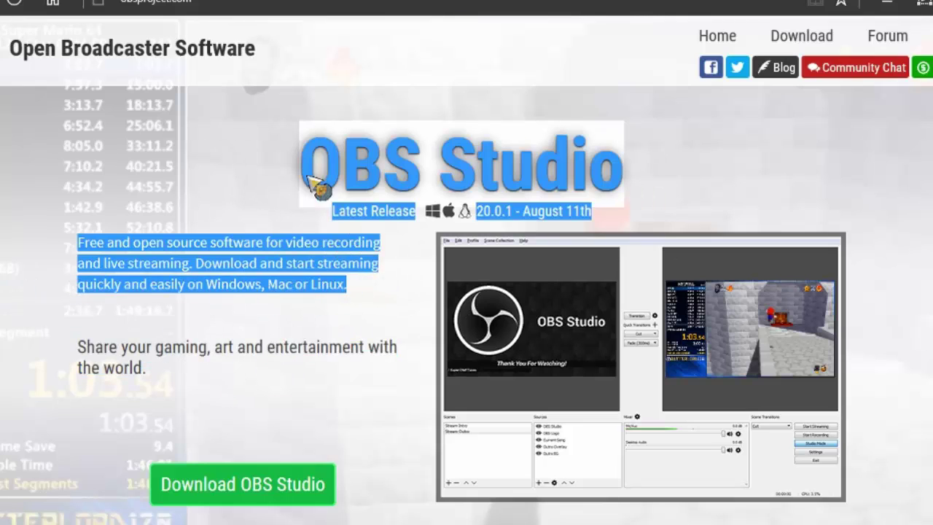
{"action": "left_click", "coordinate": [364, 173]}
{"action": "left_click", "coordinate": [239, 9]}
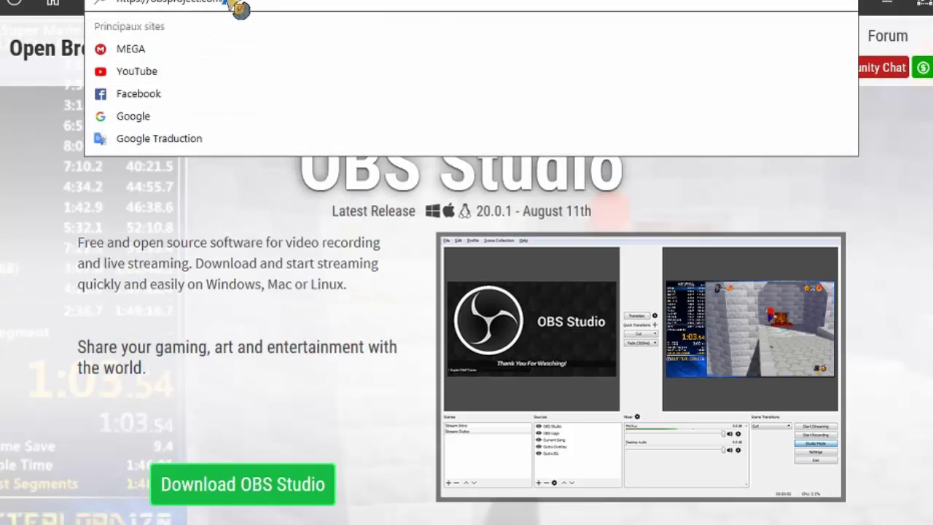
{"action": "left_click", "coordinate": [52, 281]}
{"action": "left_click", "coordinate": [99, 10]}
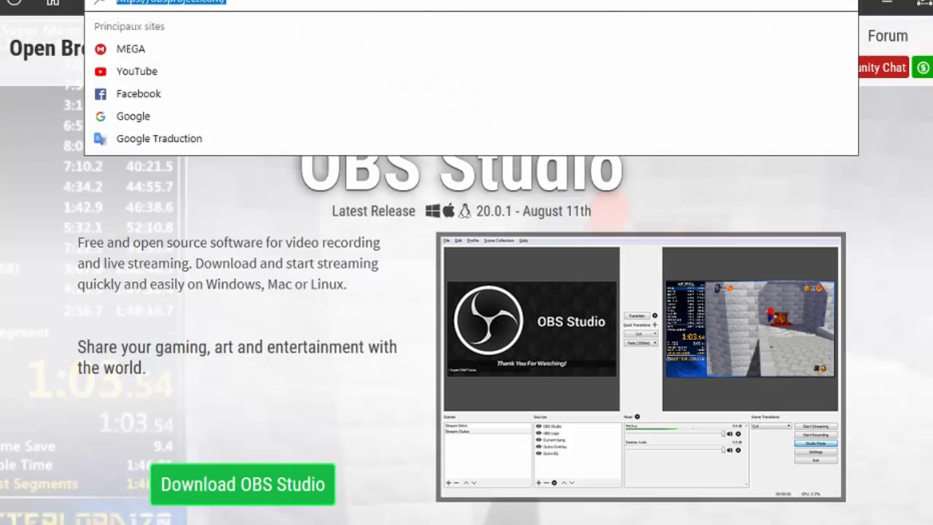
{"action": "key", "text": "Escape"}
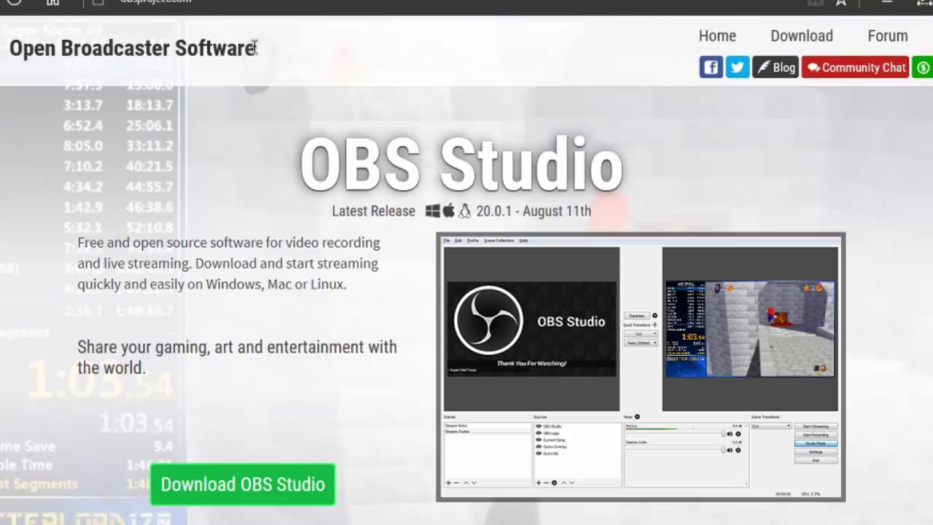
Show the OBS Studio download options on the home page and review the Windows, macOS and Linux versions.
{"action": "left_click_drag", "start_coordinate": [125, 57], "coordinate": [188, 61]}
{"action": "left_click", "coordinate": [194, 135]}
{"action": "scroll", "coordinate": [298, 395], "scroll_direction": "down", "scroll_amount": 2}
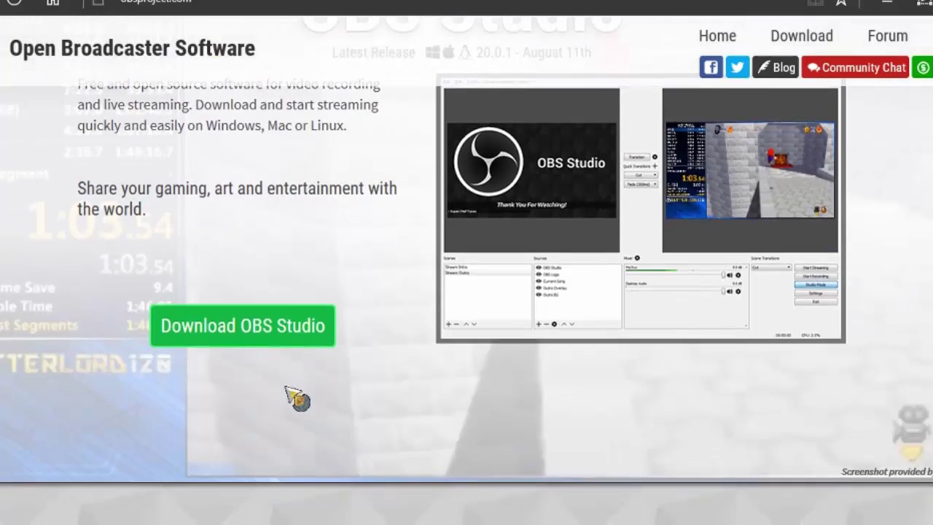
{"action": "left_click", "coordinate": [268, 329]}
{"action": "left_click_drag", "start_coordinate": [142, 342], "coordinate": [811, 461]}
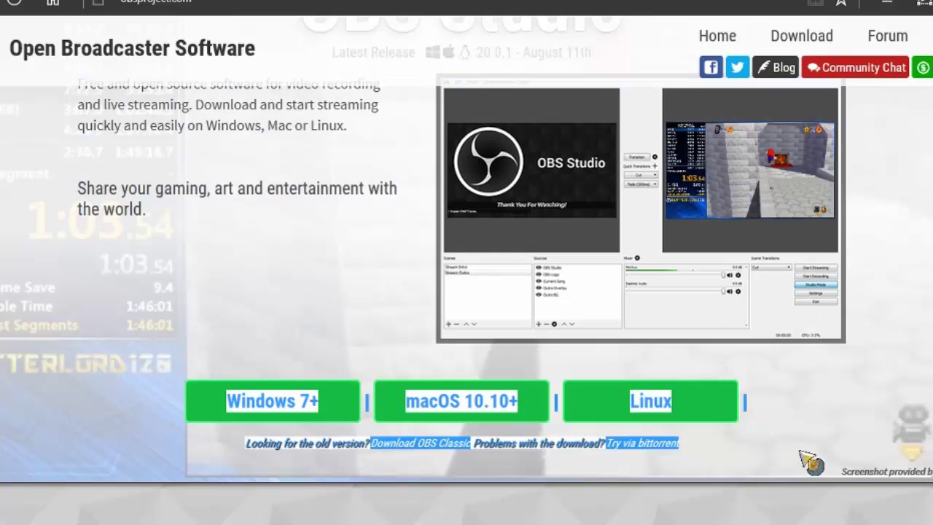
{"action": "left_click", "coordinate": [810, 460]}
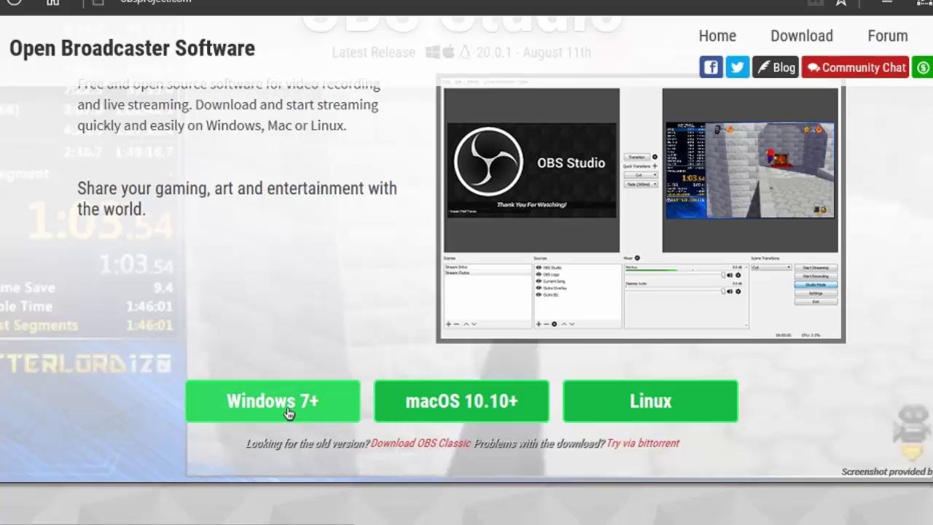
{"action": "left_click_drag", "start_coordinate": [389, 381], "coordinate": [536, 519]}
{"action": "left_click", "coordinate": [522, 495]}
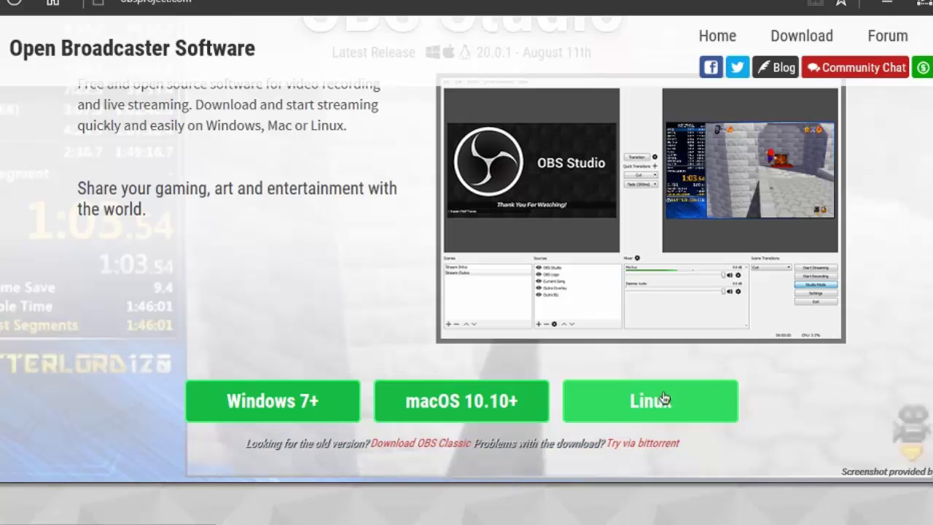
{"action": "left_click_drag", "start_coordinate": [312, 316], "coordinate": [869, 439]}
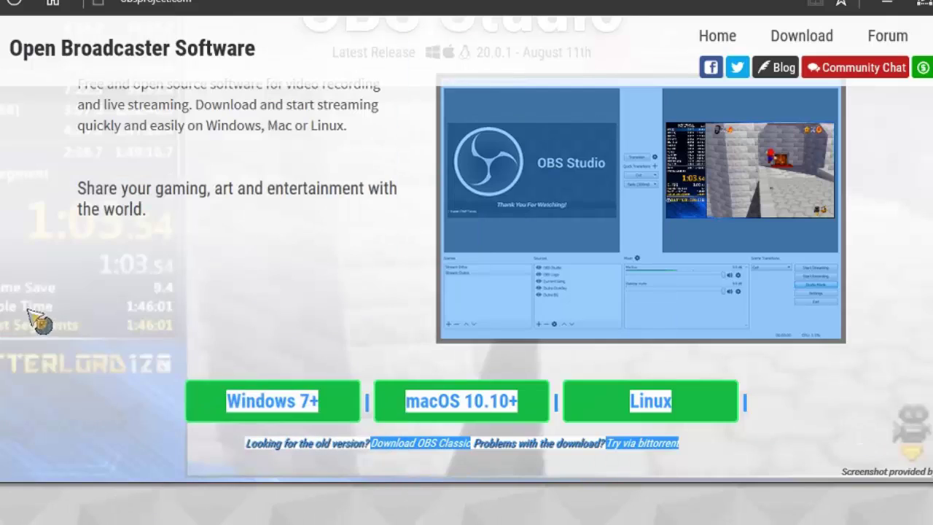
{"action": "left_click", "coordinate": [282, 315]}
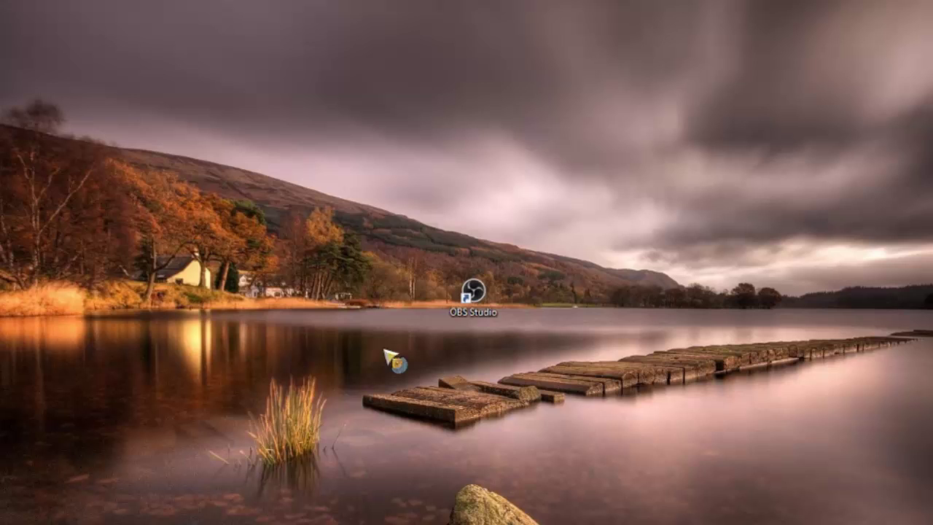
{"action": "left_click_drag", "start_coordinate": [473, 292], "coordinate": [612, 214]}
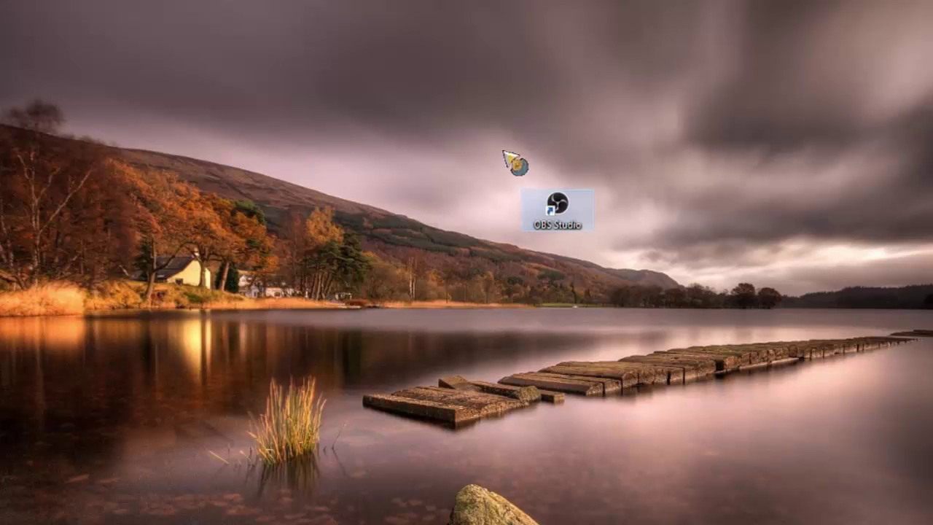
{"action": "left_click", "coordinate": [575, 146]}
{"action": "left_click_drag", "start_coordinate": [422, 293], "coordinate": [424, 293]}
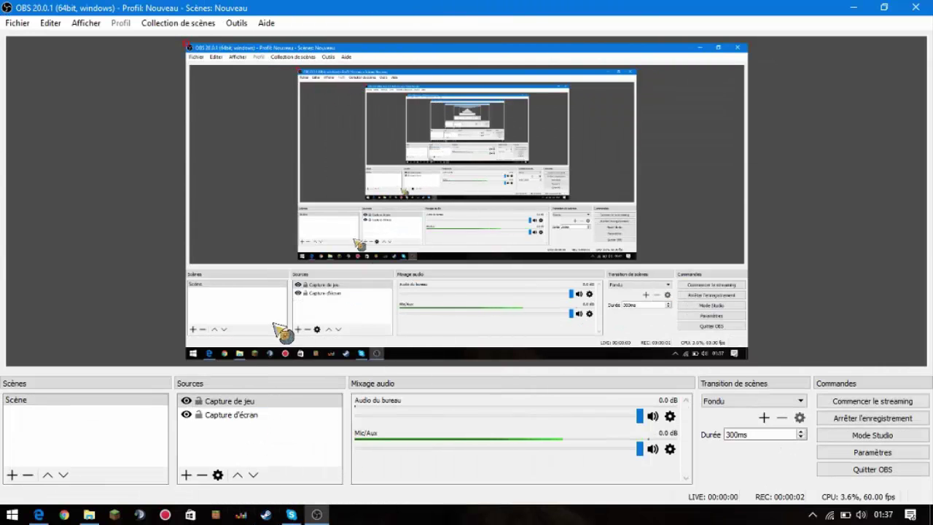
View the general settings, close them and select the scene Scène.
{"action": "left_click", "coordinate": [872, 452]}
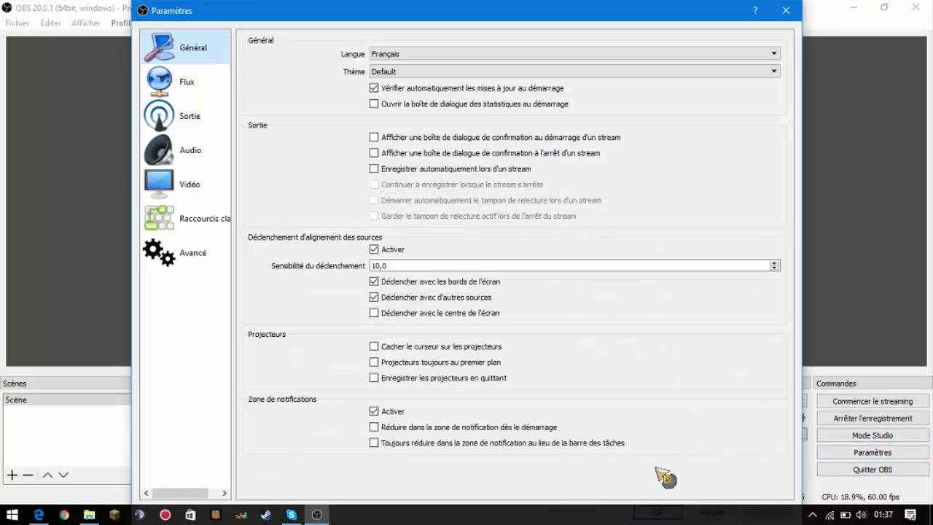
{"action": "left_click", "coordinate": [785, 11]}
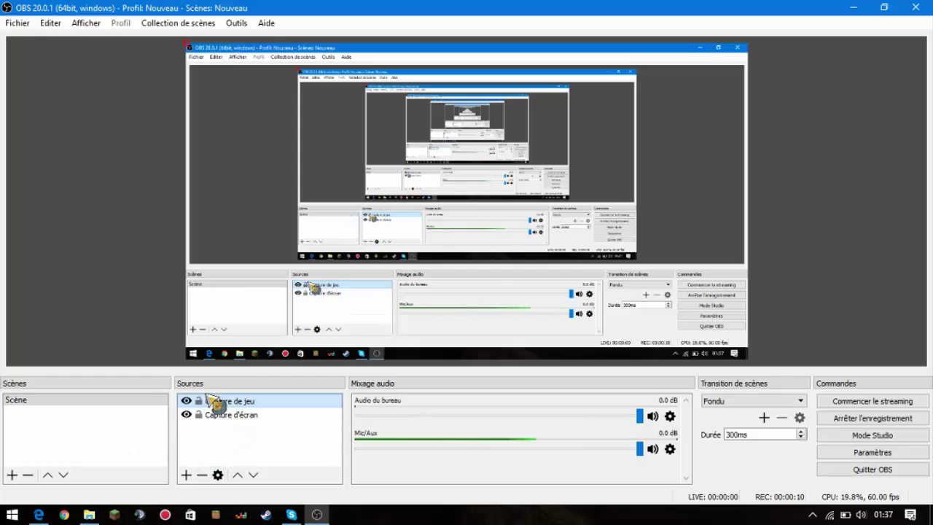
{"action": "left_click", "coordinate": [44, 403]}
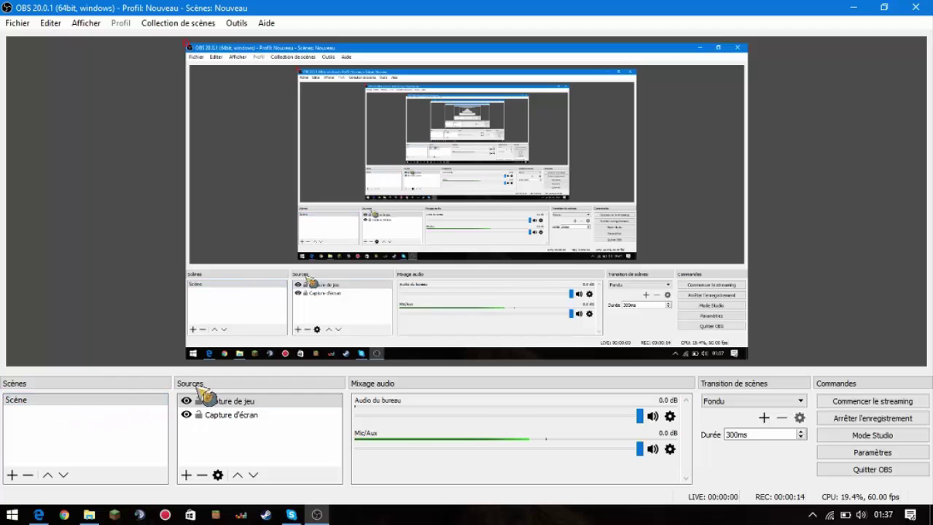
Review the source types that can be added to the scene, such as Capture de fenêtre, without adding one.
{"action": "left_click", "coordinate": [186, 475]}
{"action": "left_click", "coordinate": [186, 475]}
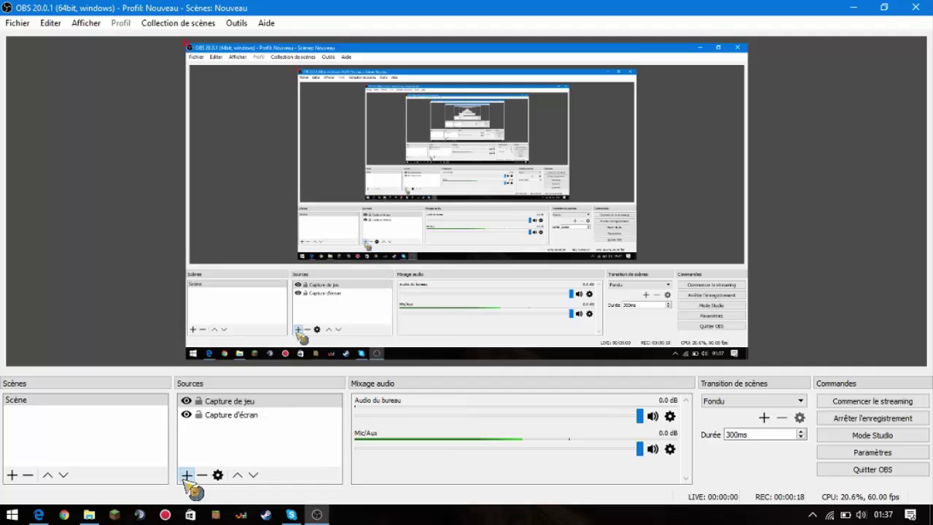
{"action": "left_click", "coordinate": [186, 475]}
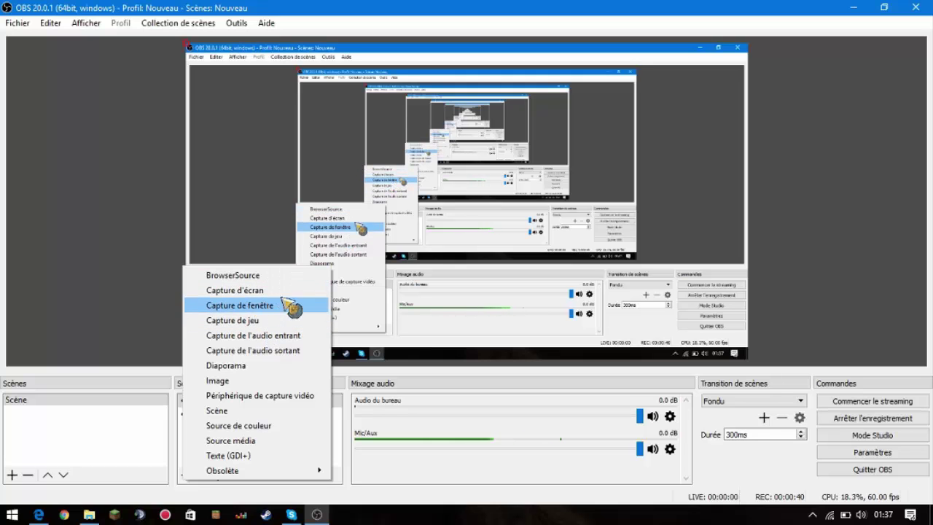
{"action": "left_click", "coordinate": [794, 13]}
Minimize the OBS window and move the five 2017-09-17 recording files on the desktop closer to its upper centre.
{"action": "left_click", "coordinate": [853, 7]}
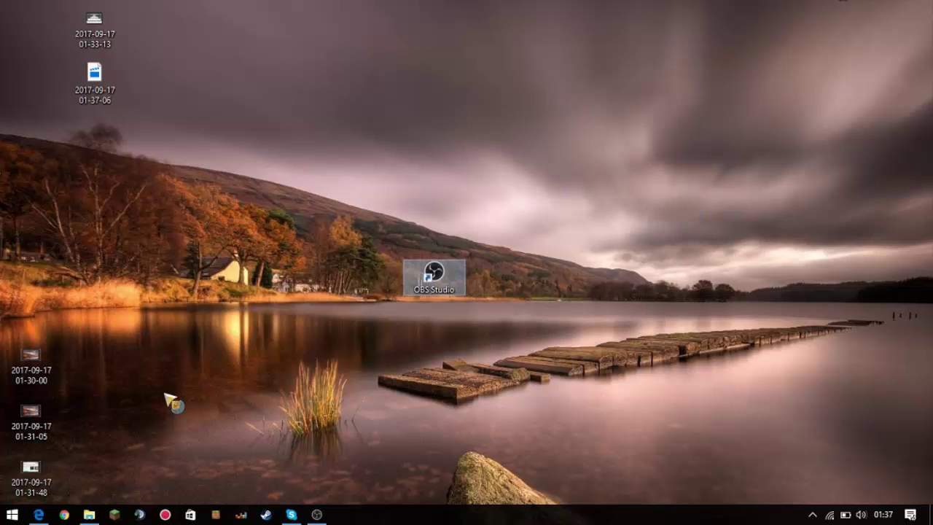
{"action": "left_click_drag", "start_coordinate": [124, 274], "coordinate": [16, 493]}
{"action": "left_click_drag", "start_coordinate": [40, 413], "coordinate": [277, 204]}
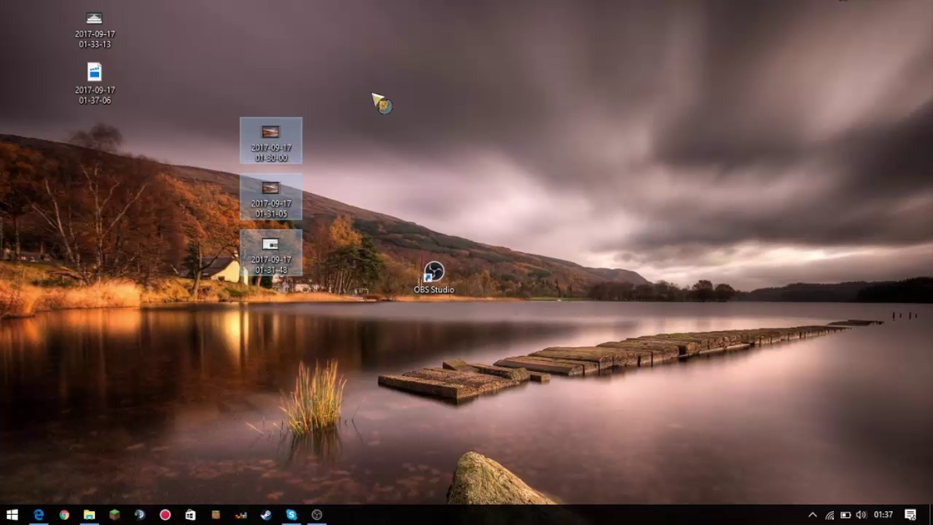
{"action": "left_click_drag", "start_coordinate": [105, 33], "coordinate": [162, 240]}
{"action": "left_click", "coordinate": [109, 83]}
{"action": "left_click_drag", "start_coordinate": [110, 84], "coordinate": [175, 149]}
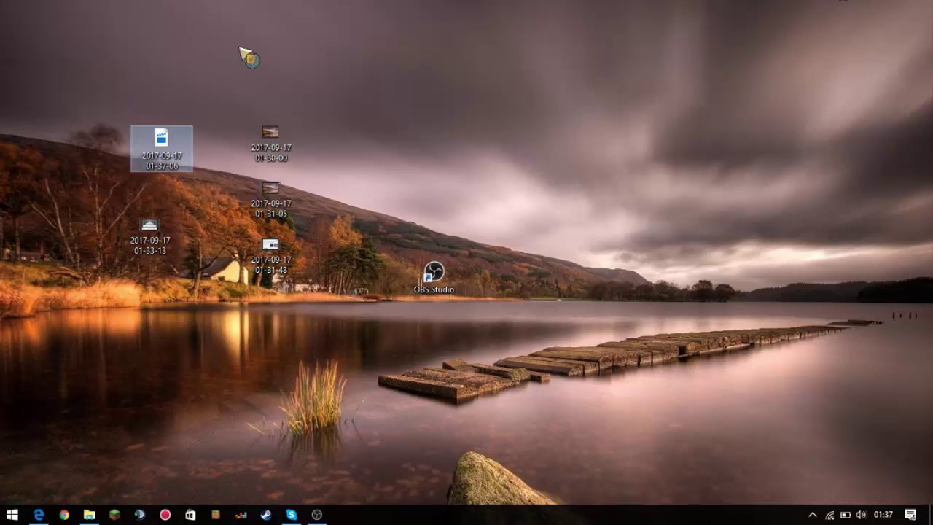
{"action": "left_click_drag", "start_coordinate": [493, 117], "coordinate": [73, 405]}
{"action": "left_click", "coordinate": [637, 145]}
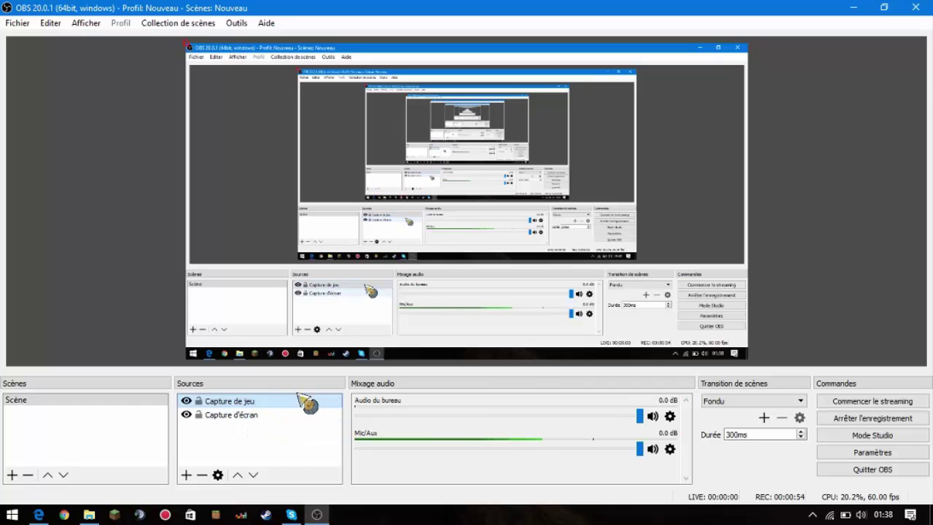
Inspect the scene's Capture de jeu and Capture d'écran sources, leaving Capture d'écran selected.
{"action": "left_click", "coordinate": [229, 413]}
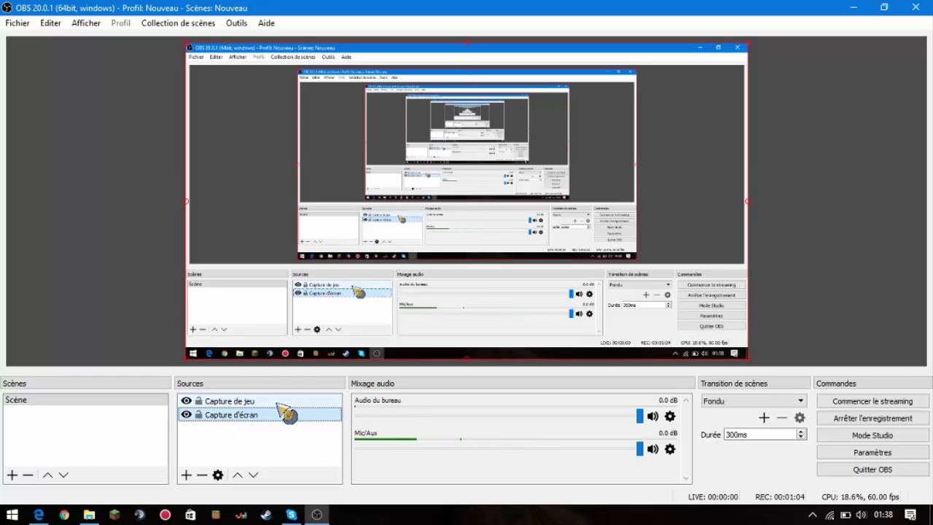
{"action": "left_click", "coordinate": [276, 404]}
{"action": "left_click", "coordinate": [245, 416]}
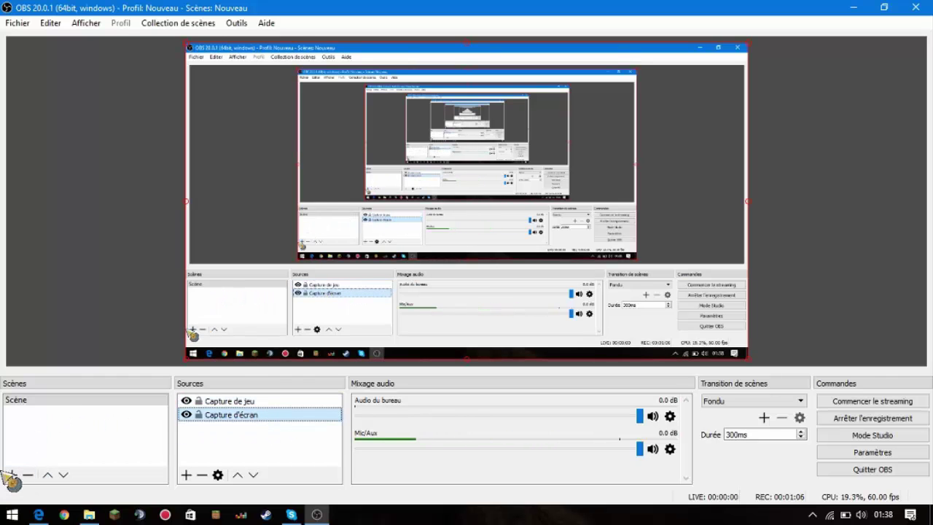
{"action": "left_click", "coordinate": [42, 401]}
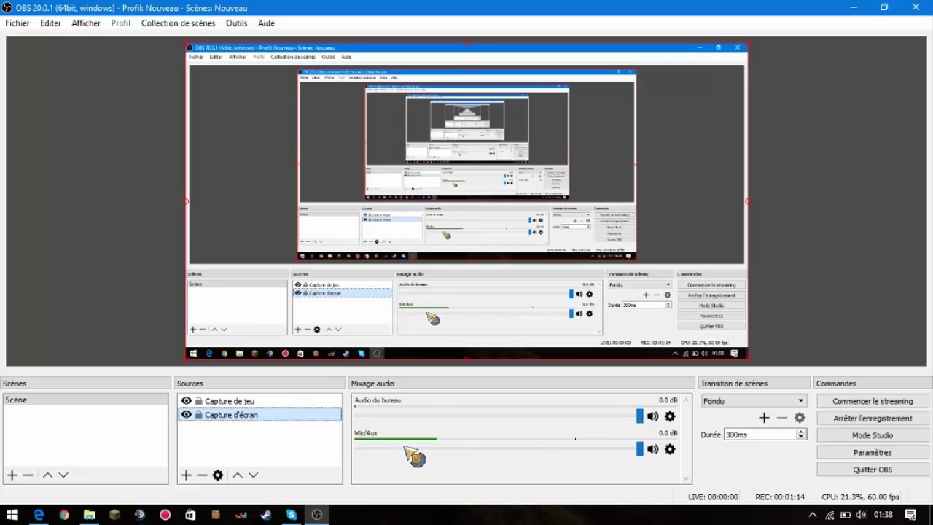
Open the video settings to view the base resolution, output resolution and FPS options.
{"action": "left_click", "coordinate": [879, 455]}
{"action": "left_click", "coordinate": [209, 188]}
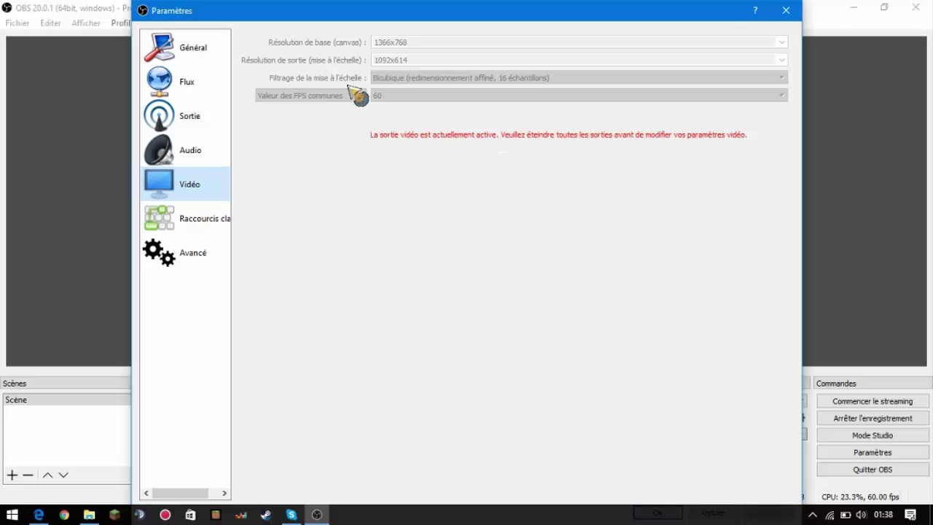
View the output settings for streaming and recording, close the settings without changes and minimize OBS.
{"action": "left_click", "coordinate": [191, 124]}
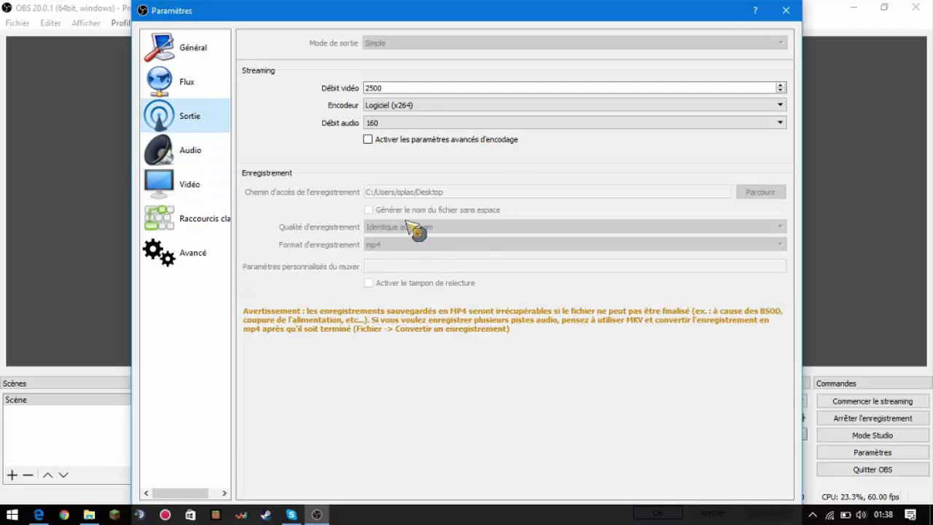
{"action": "left_click", "coordinate": [785, 11]}
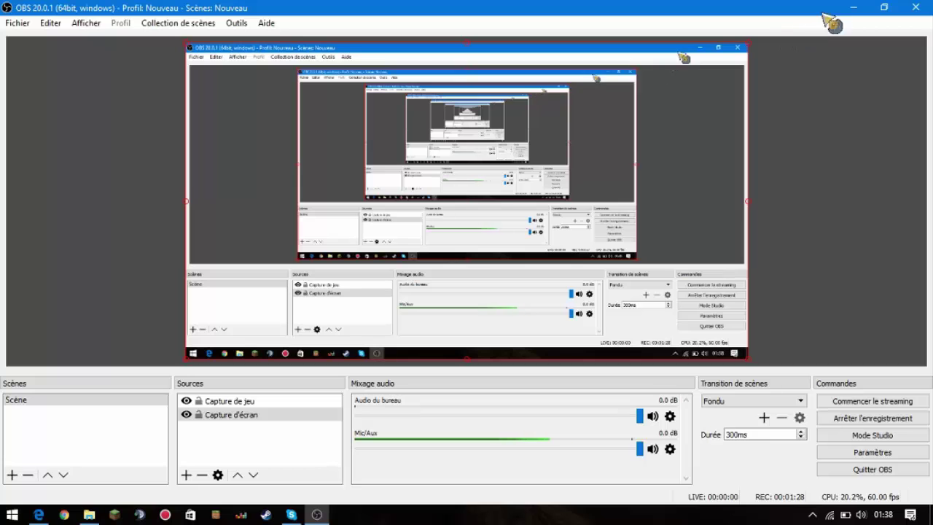
{"action": "left_click", "coordinate": [852, 7]}
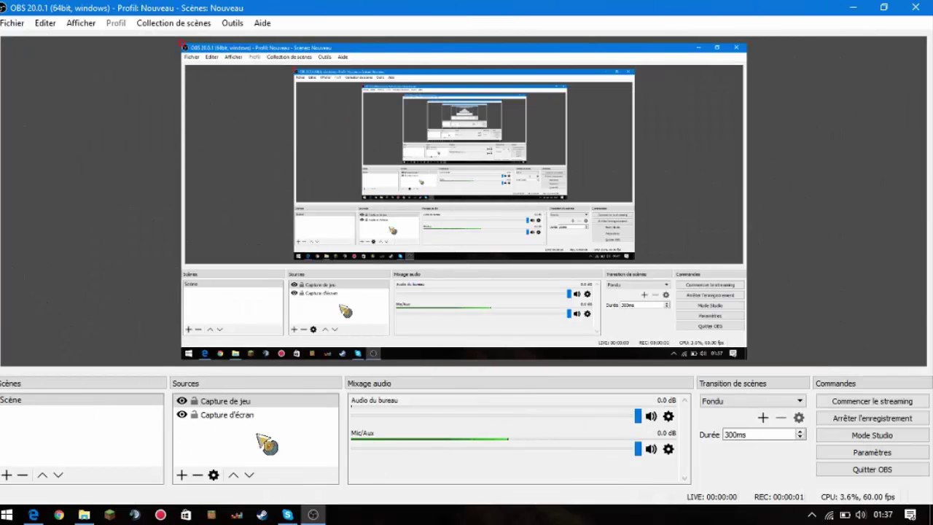
View the general settings, close them without changes and select the scene Scène.
{"action": "left_click", "coordinate": [872, 451]}
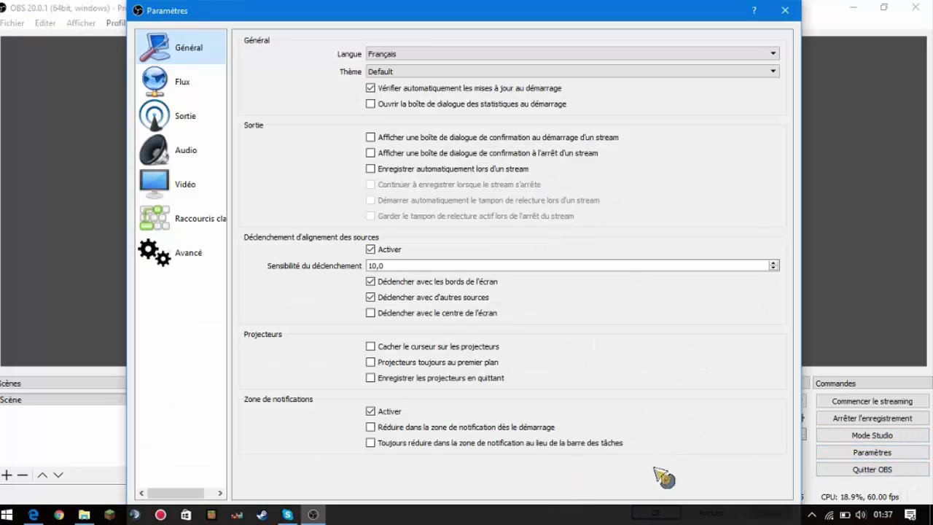
{"action": "left_click", "coordinate": [784, 10]}
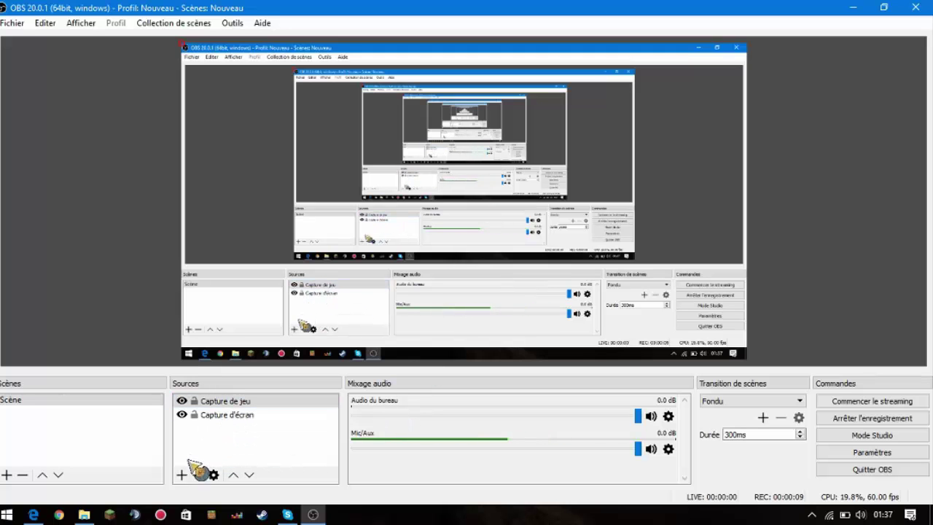
{"action": "left_click", "coordinate": [30, 403]}
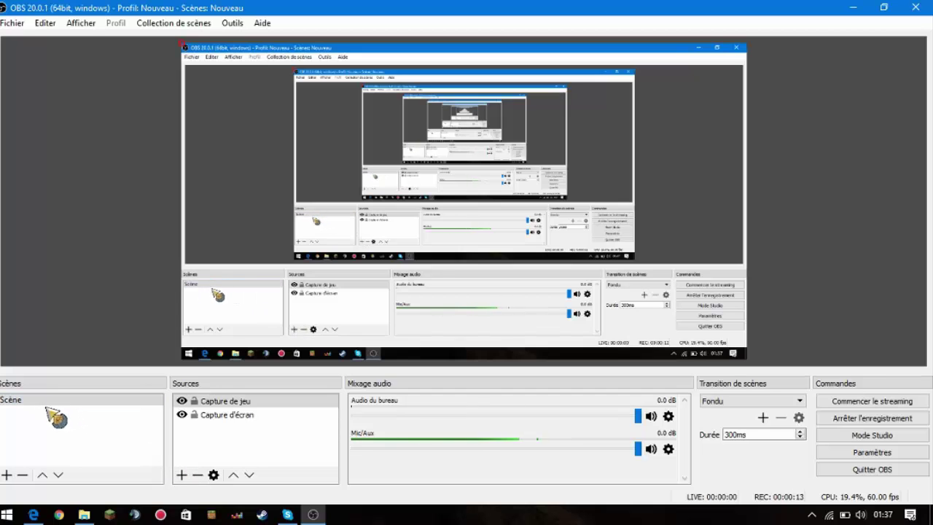
Review the list of source types available for the scene and dismiss it without adding a source.
{"action": "left_click", "coordinate": [182, 476]}
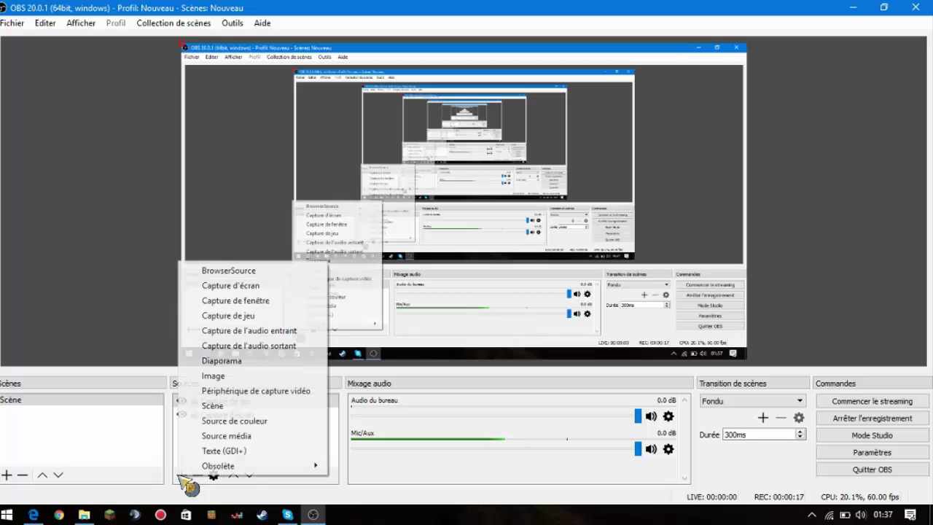
{"action": "left_click", "coordinate": [183, 484]}
{"action": "left_click", "coordinate": [184, 485]}
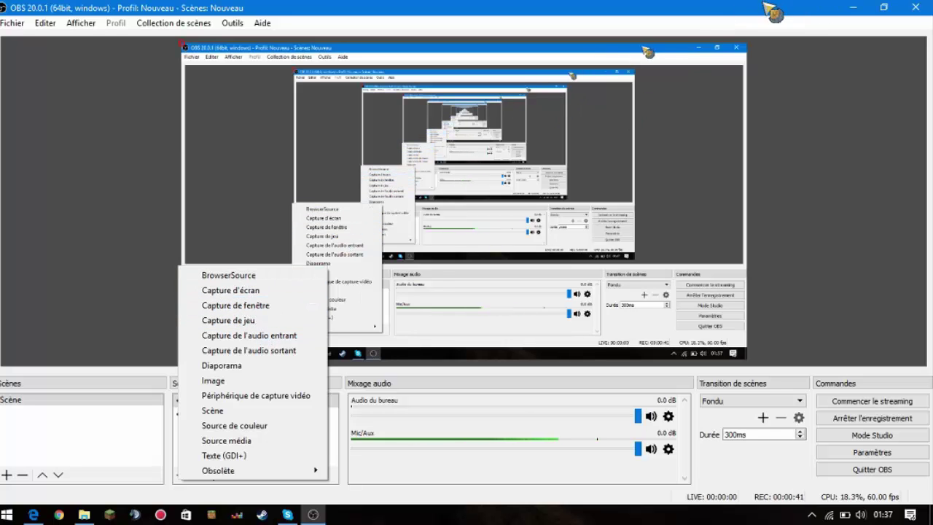
{"action": "left_click", "coordinate": [783, 11]}
Minimize OBS and move the five 2017-09-17 recording files away from the desktop's left edge, grouping them to the upper left of the OBS Studio shortcut.
{"action": "left_click", "coordinate": [852, 8]}
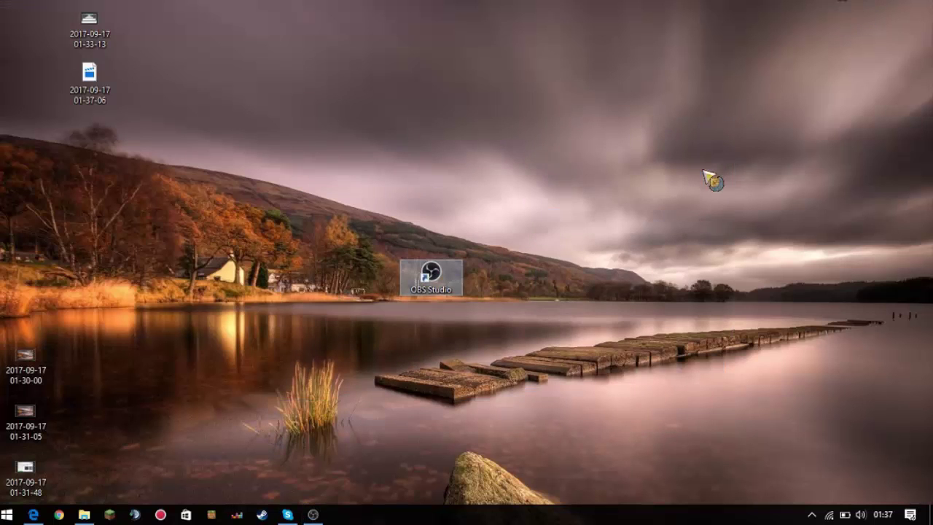
{"action": "left_click_drag", "start_coordinate": [109, 277], "coordinate": [11, 496]}
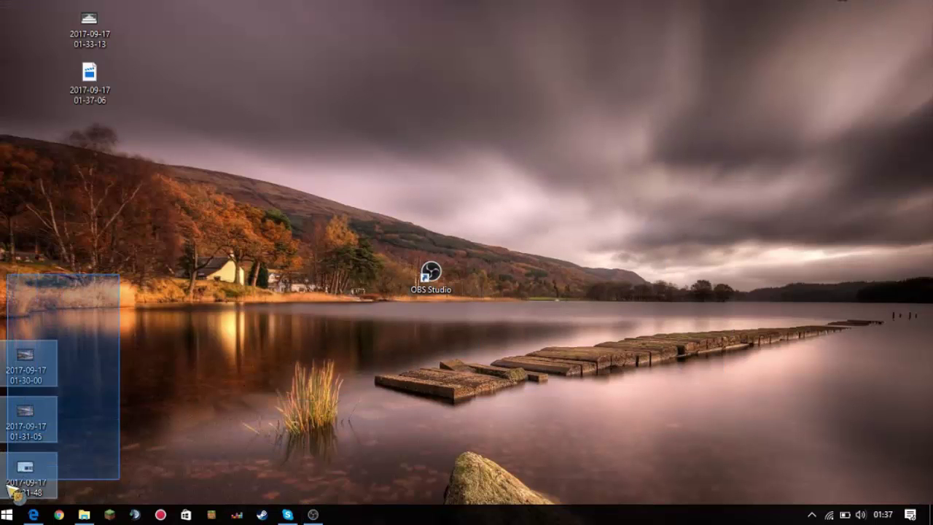
{"action": "left_click_drag", "start_coordinate": [34, 411], "coordinate": [276, 201]}
{"action": "left_click_drag", "start_coordinate": [102, 32], "coordinate": [162, 242]}
{"action": "left_click", "coordinate": [106, 86]}
{"action": "left_click_drag", "start_coordinate": [106, 86], "coordinate": [174, 151]}
{"action": "left_click_drag", "start_coordinate": [489, 117], "coordinate": [68, 406]}
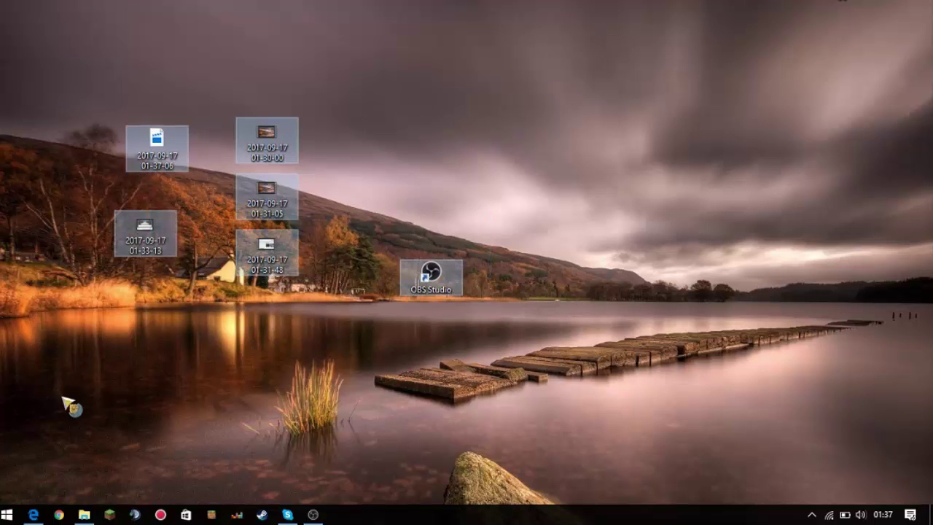
{"action": "left_click", "coordinate": [636, 149]}
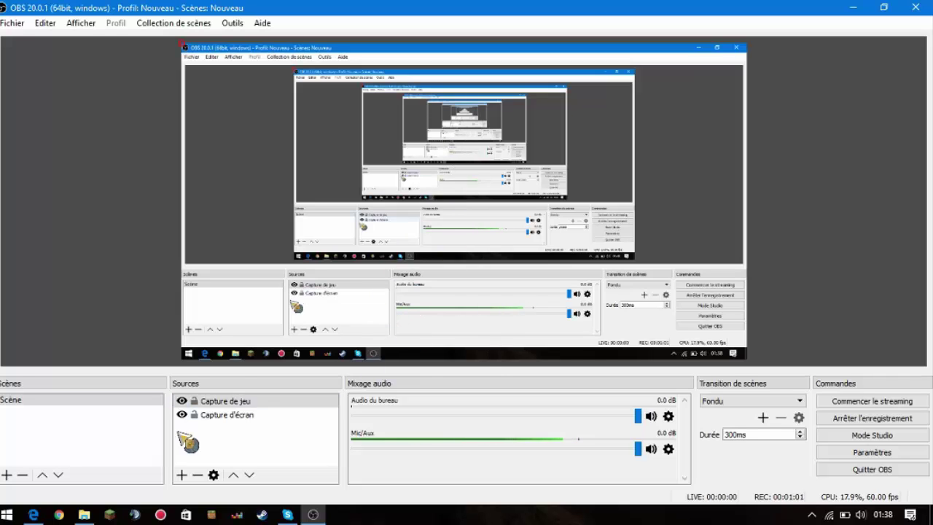
Inspect the Capture de jeu and Capture d'écran sources of the scene, keeping Capture d'écran selected.
{"action": "left_click", "coordinate": [225, 418]}
{"action": "key", "text": "Up"}
{"action": "key", "text": "Down"}
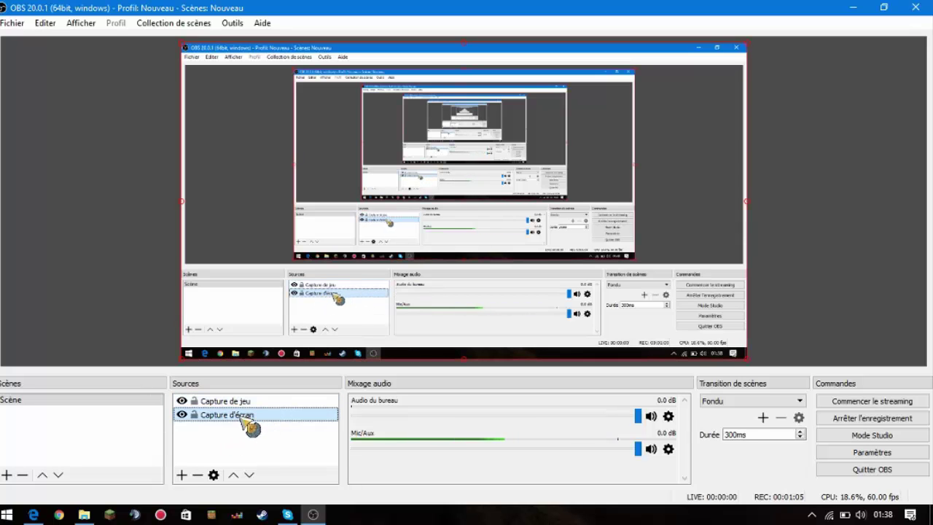
{"action": "left_click", "coordinate": [29, 399]}
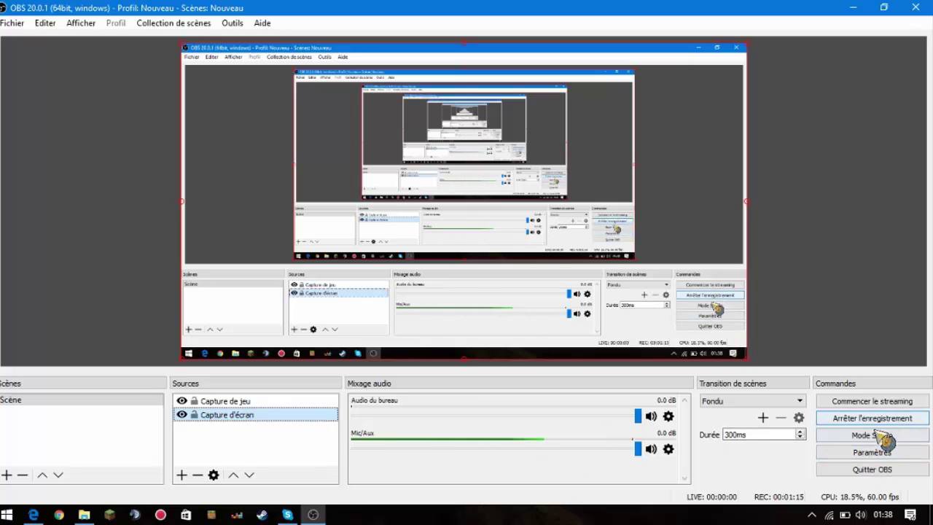
Review the video and output settings, close them without changes and minimize OBS to show the desktop.
{"action": "left_click", "coordinate": [879, 454]}
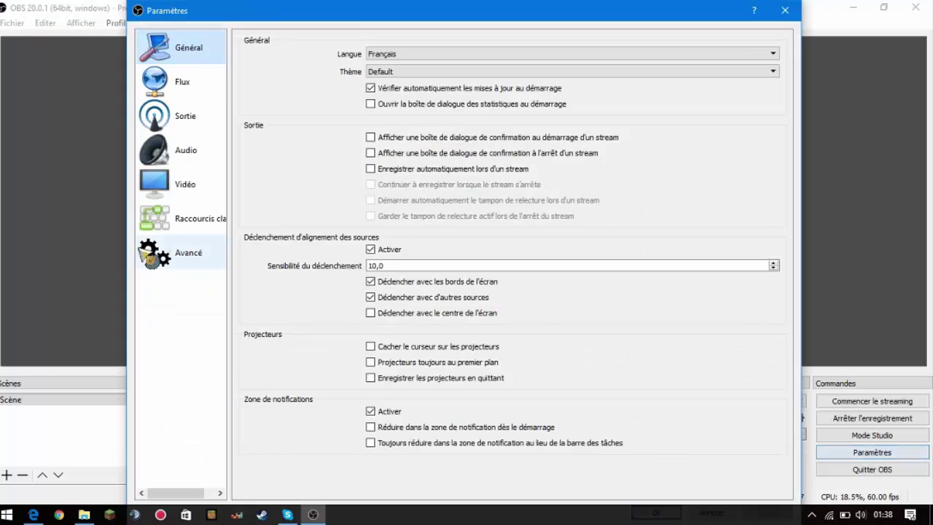
{"action": "left_click", "coordinate": [206, 186]}
{"action": "left_click", "coordinate": [184, 116]}
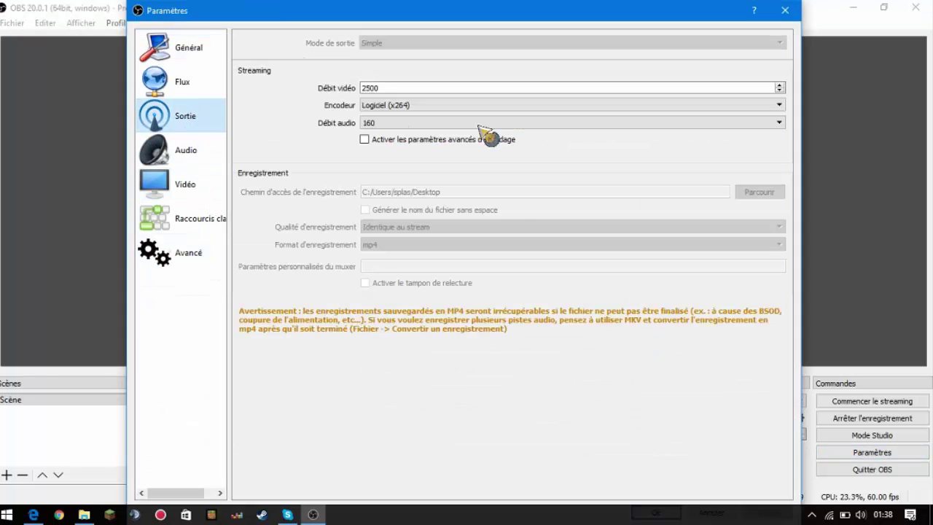
{"action": "left_click", "coordinate": [785, 11]}
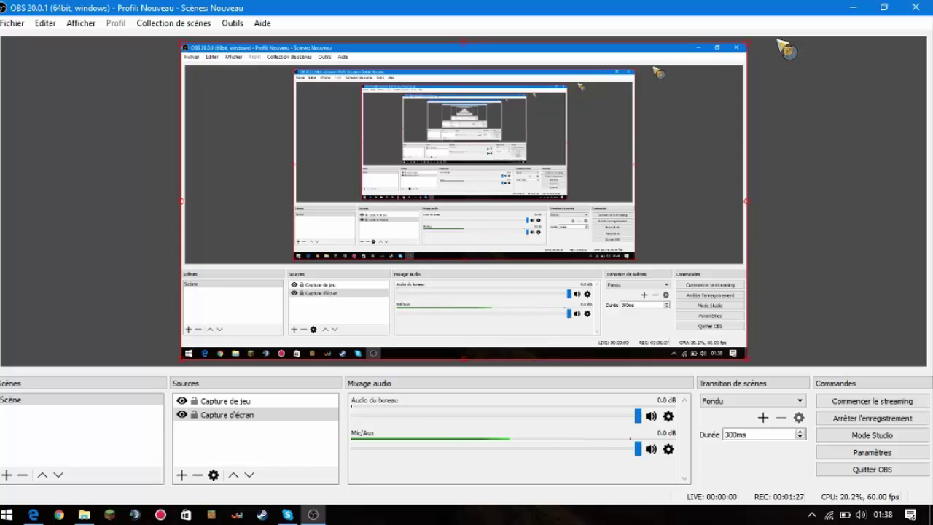
{"action": "left_click", "coordinate": [852, 8]}
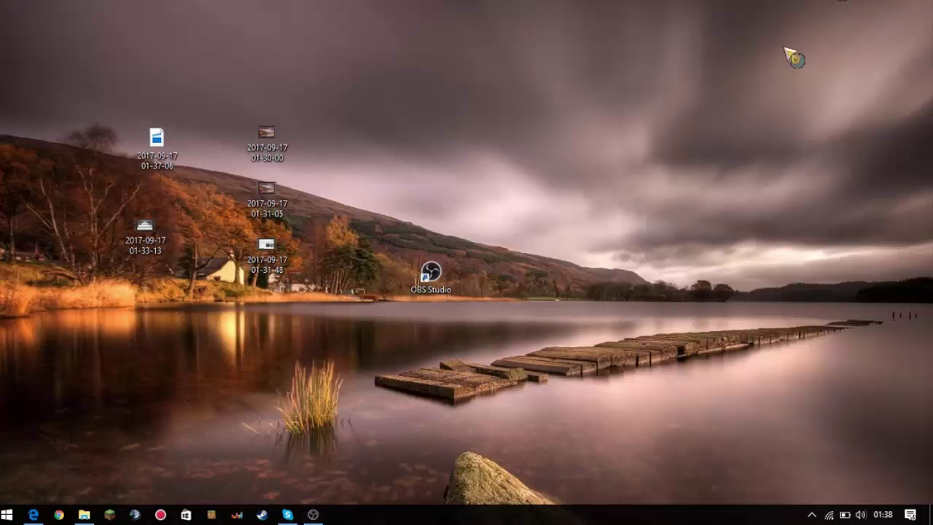